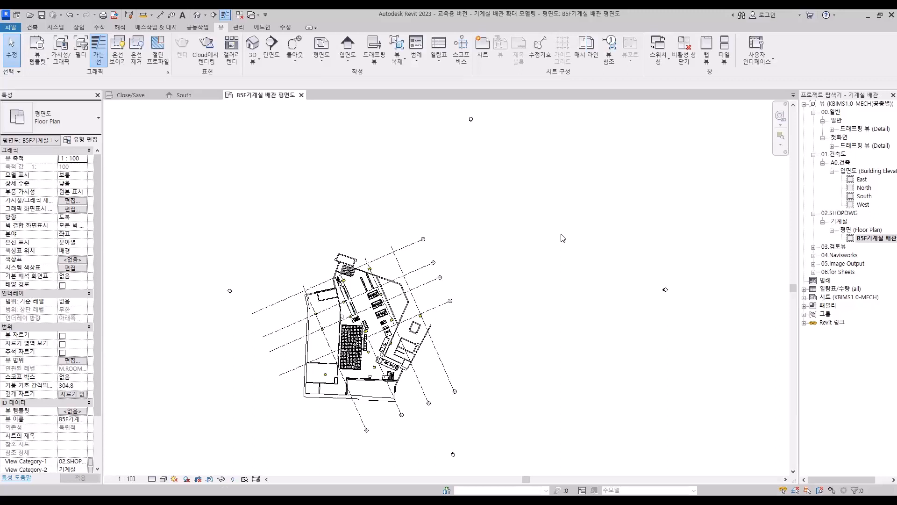
{"action": "mouse_move", "coordinate": [298, 413]}
{"action": "left_mouse_down"}
{"action": "mouse_move", "coordinate": [444, 245]}
{"action": "mouse_move", "coordinate": [395, 398]}
{"action": "left_mouse_up"}
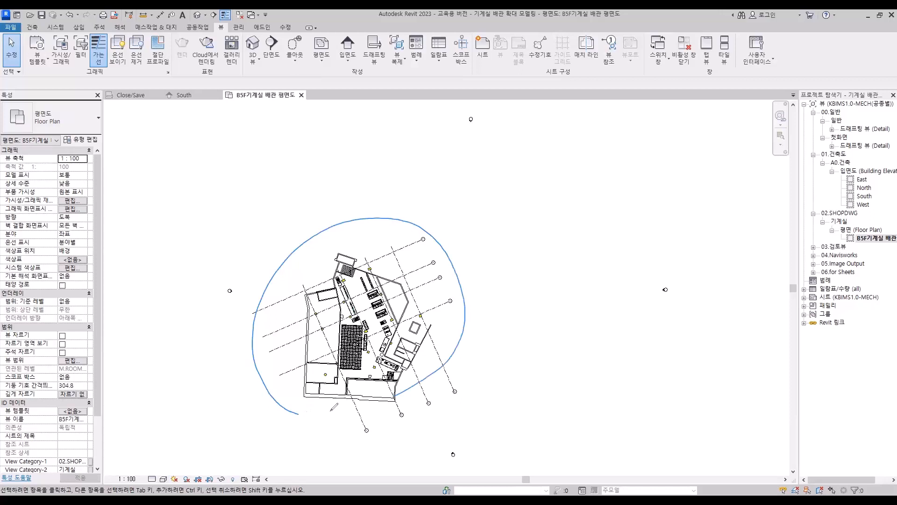
{"action": "mouse_move", "coordinate": [473, 121]}
{"action": "left_mouse_down"}
{"action": "mouse_move", "coordinate": [462, 118]}
{"action": "mouse_move", "coordinate": [473, 138]}
{"action": "left_mouse_up"}
{"action": "mouse_move", "coordinate": [675, 294]}
{"action": "left_mouse_down"}
{"action": "mouse_move", "coordinate": [660, 298]}
{"action": "mouse_move", "coordinate": [673, 306]}
{"action": "left_mouse_up"}
{"action": "left_click_drag", "start_coordinate": [234, 289], "coordinate": [239, 302]}
{"action": "left_click_drag", "start_coordinate": [454, 446], "coordinate": [459, 461]}
{"action": "mouse_move", "coordinate": [298, 250]}
{"action": "left_mouse_down"}
{"action": "mouse_move", "coordinate": [444, 345]}
{"action": "mouse_move", "coordinate": [427, 392]}
{"action": "left_mouse_up"}
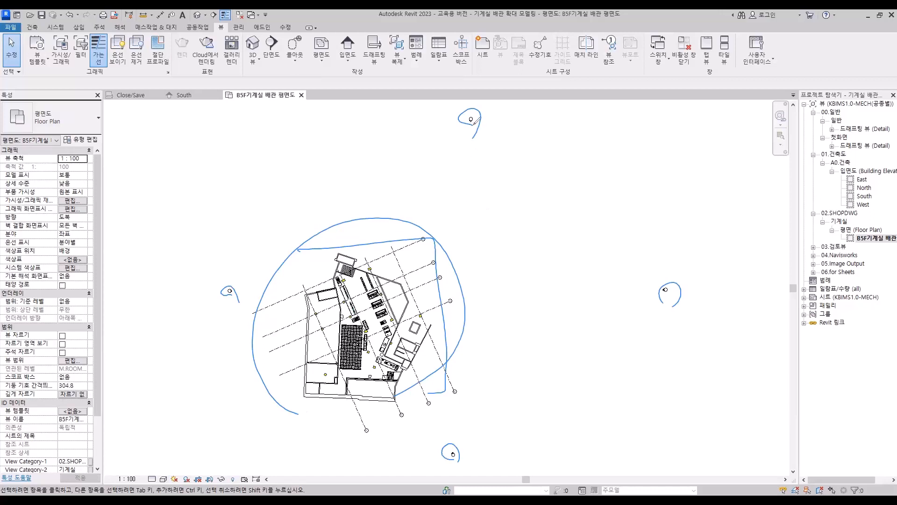
{"action": "mouse_move", "coordinate": [442, 93]}
{"action": "left_mouse_down"}
{"action": "mouse_move", "coordinate": [458, 99]}
{"action": "mouse_move", "coordinate": [474, 134]}
{"action": "mouse_move", "coordinate": [467, 101]}
{"action": "mouse_move", "coordinate": [481, 129]}
{"action": "left_mouse_up"}
{"action": "mouse_move", "coordinate": [506, 116]}
{"action": "left_mouse_down"}
{"action": "mouse_move", "coordinate": [493, 117]}
{"action": "mouse_move", "coordinate": [503, 121]}
{"action": "left_mouse_up"}
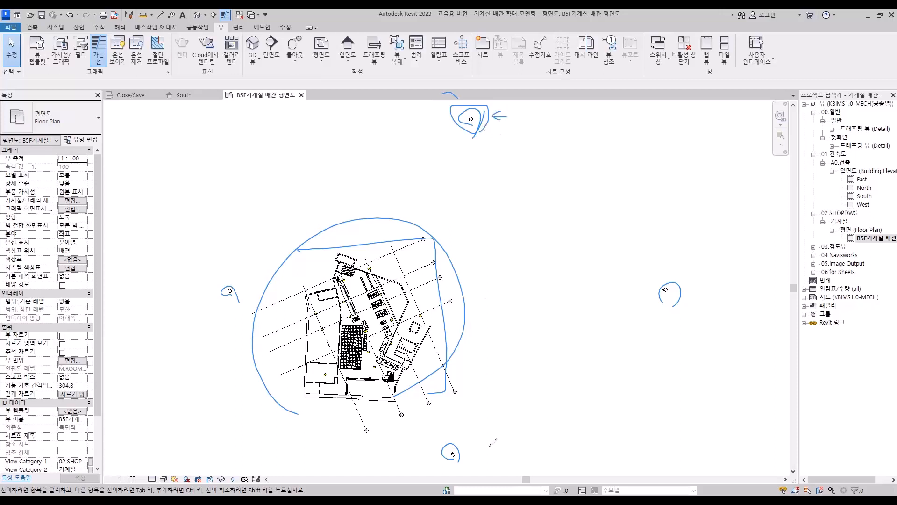
{"action": "mouse_move", "coordinate": [488, 446]}
{"action": "left_mouse_down"}
{"action": "mouse_move", "coordinate": [457, 446]}
{"action": "mouse_move", "coordinate": [473, 456]}
{"action": "left_mouse_up"}
{"action": "key", "text": "Delete"}
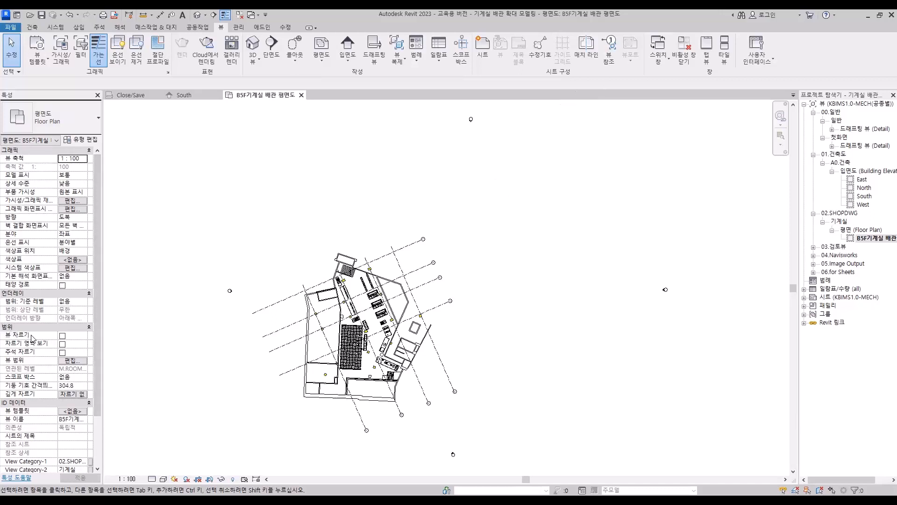
Step: Enable Crop View, Crop Region Visible and Annotation Crop for the B5F기계실 배관 평면도 floor plan
{"action": "left_click", "coordinate": [63, 336]}
{"action": "left_click", "coordinate": [62, 344]}
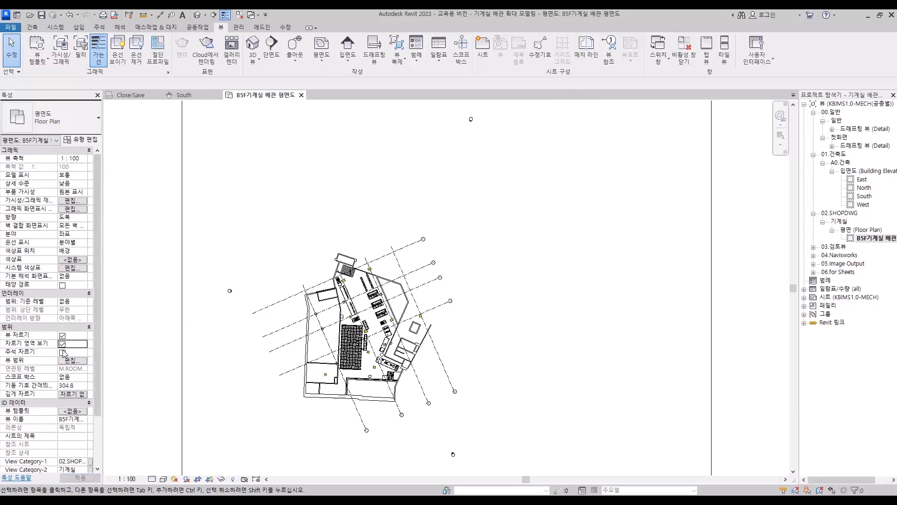
{"action": "left_click", "coordinate": [63, 351]}
Step: Tighten the crop region closely around the mechanical room plan, leaving the elevation markers outside, and fit the plan in the view
{"action": "scroll", "coordinate": [332, 196], "scroll_direction": "down", "scroll_amount": 2}
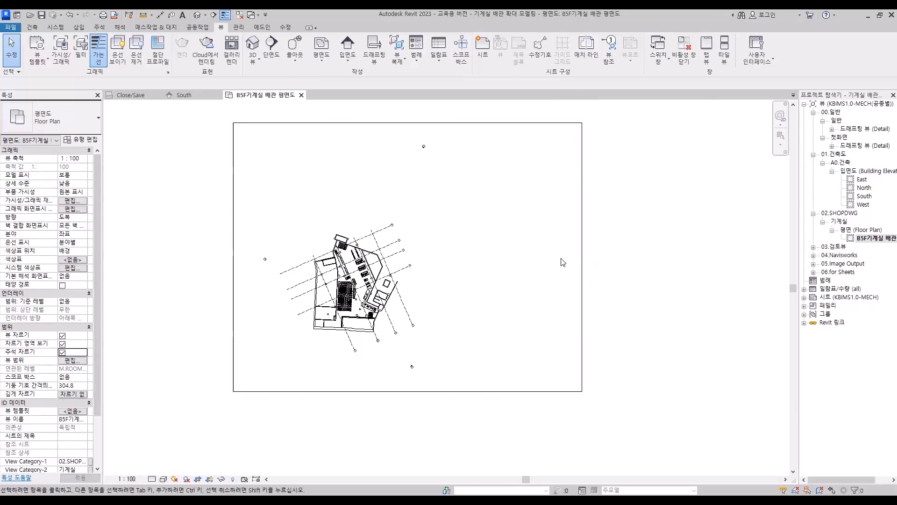
{"action": "left_click", "coordinate": [585, 258]}
{"action": "left_click_drag", "start_coordinate": [584, 257], "coordinate": [403, 253]}
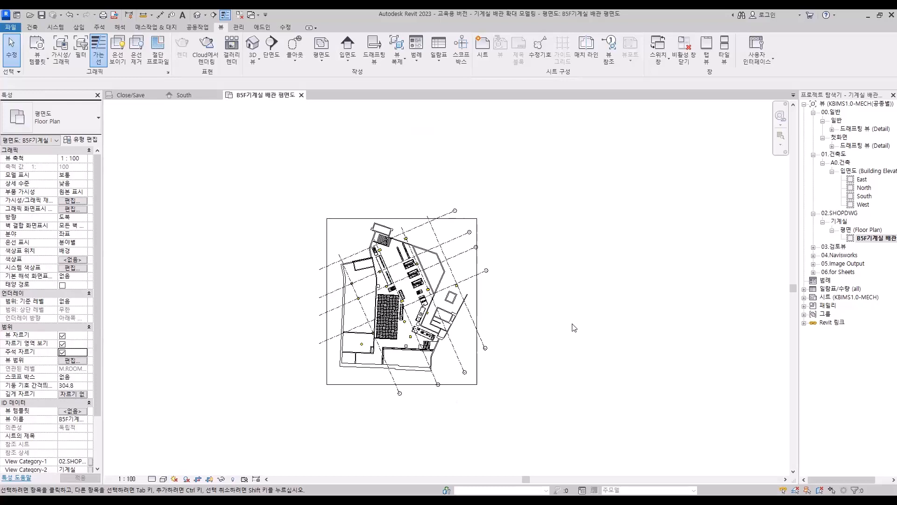
{"action": "key", "text": "z"}
{"action": "key", "text": "f"}
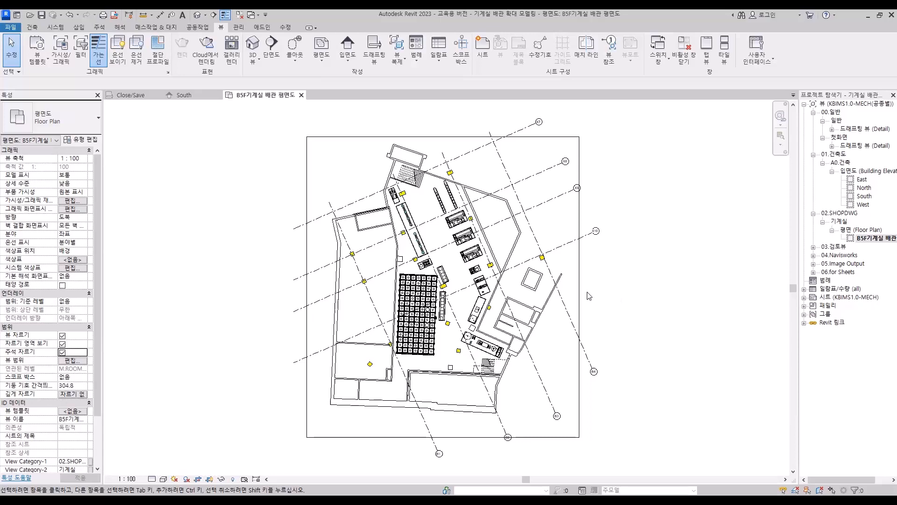
Step: Draw a 2000 by 5000 upright rectangle with model lines in the empty area between the building's slanted wall and grid B4
{"action": "left_click", "coordinate": [32, 27]}
{"action": "left_click", "coordinate": [345, 49]}
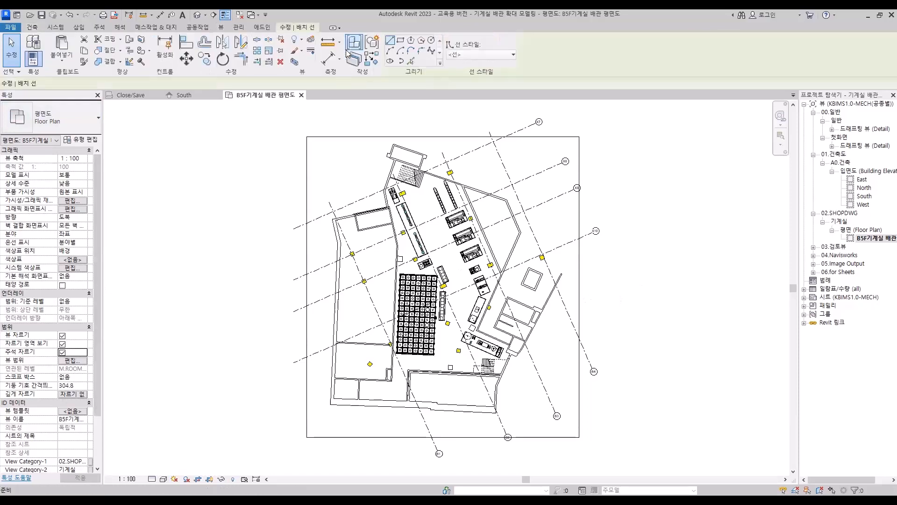
{"action": "left_click", "coordinate": [399, 40]}
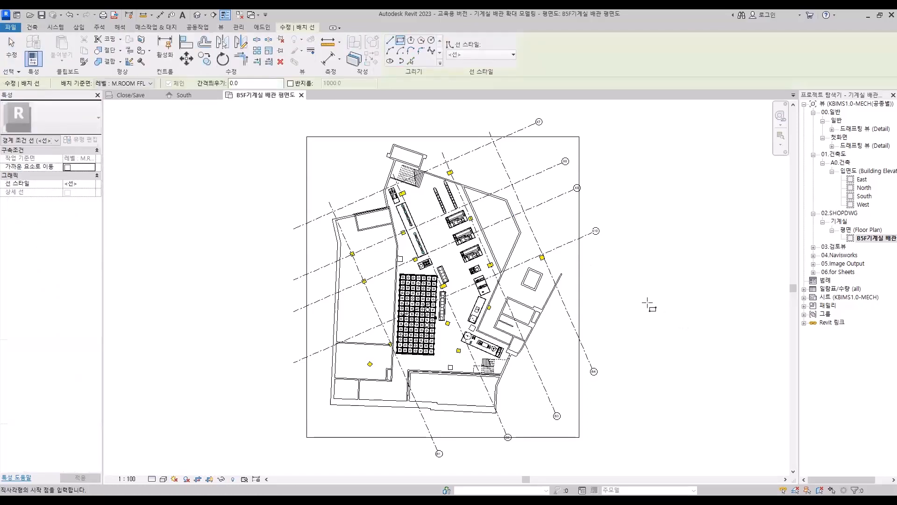
{"action": "left_click", "coordinate": [616, 286]}
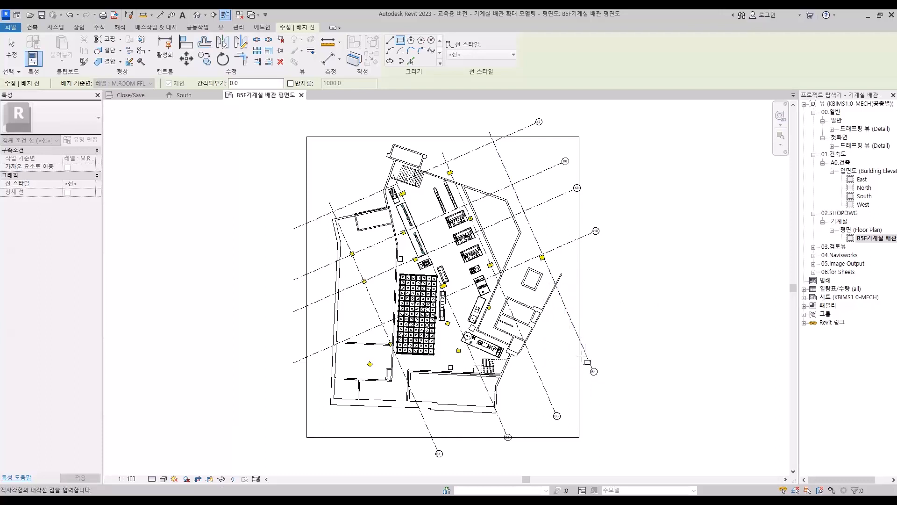
{"action": "key", "text": "Escape"}
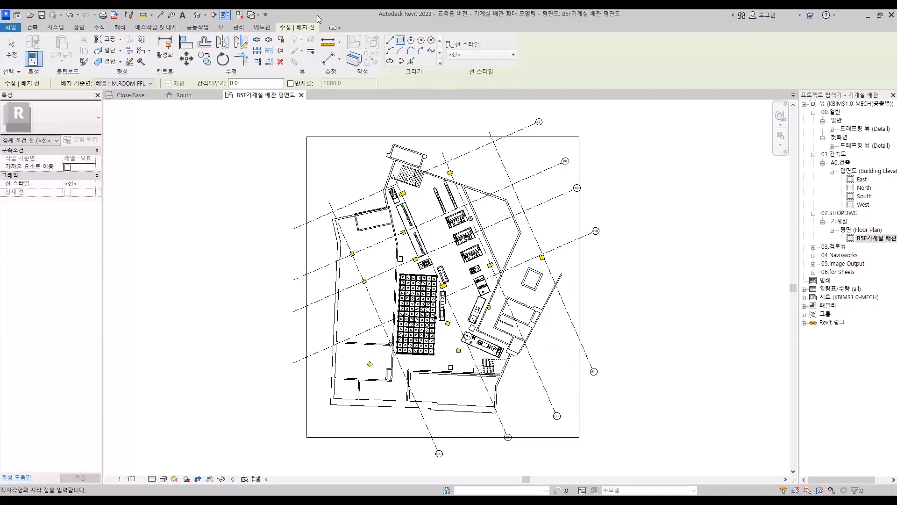
{"action": "left_click", "coordinate": [544, 330]}
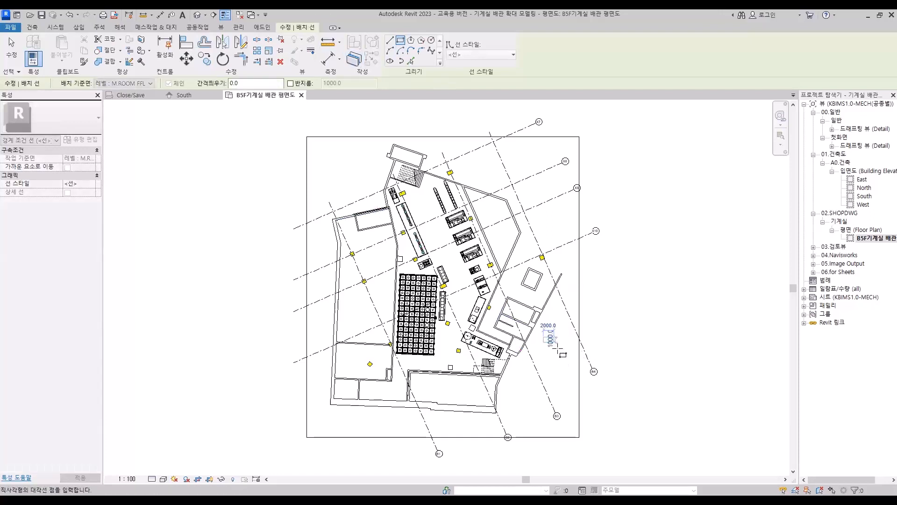
{"action": "left_click", "coordinate": [554, 362]}
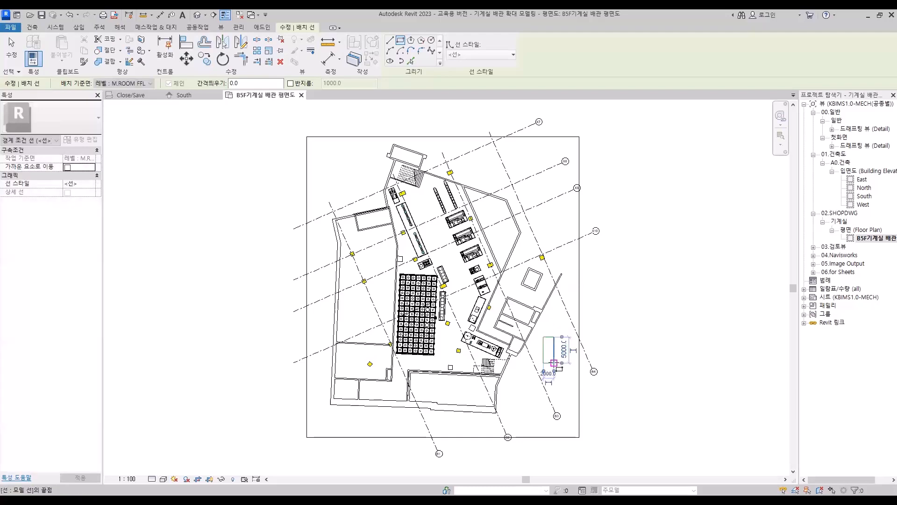
{"action": "key", "text": "Escape"}
{"action": "key", "text": "Escape"}
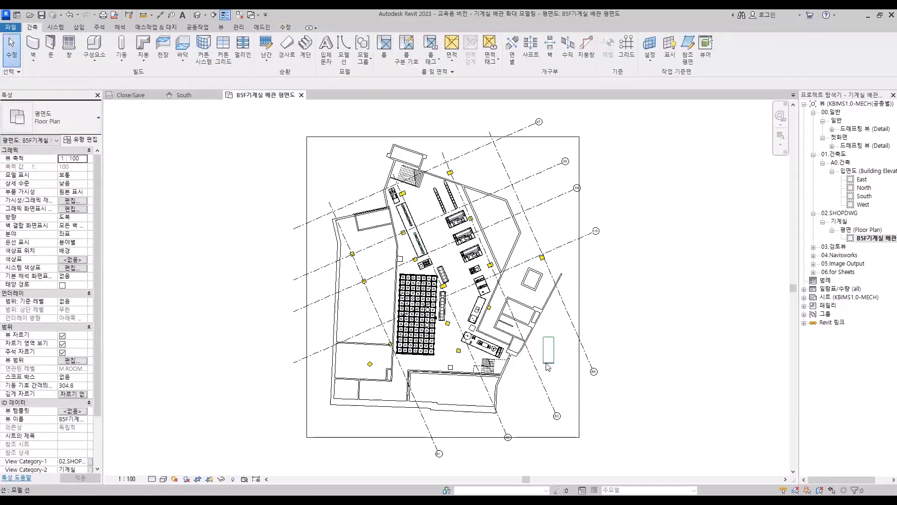
Step: Rotate the model-line rectangle 90° clockwise about its lower-left corner so that it lies horizontally
{"action": "scroll", "coordinate": [565, 376], "scroll_direction": "up", "scroll_amount": 5}
{"action": "left_click_drag", "start_coordinate": [515, 367], "coordinate": [461, 274]}
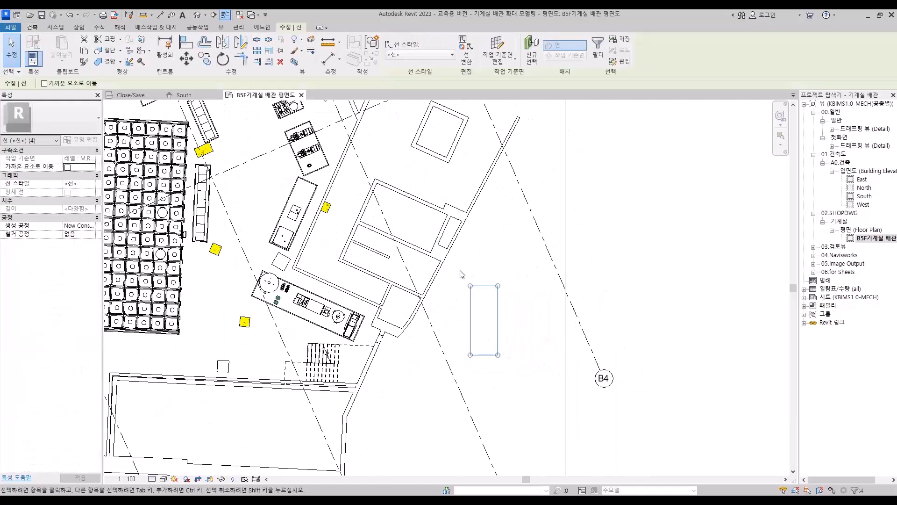
{"action": "left_click", "coordinate": [223, 58]}
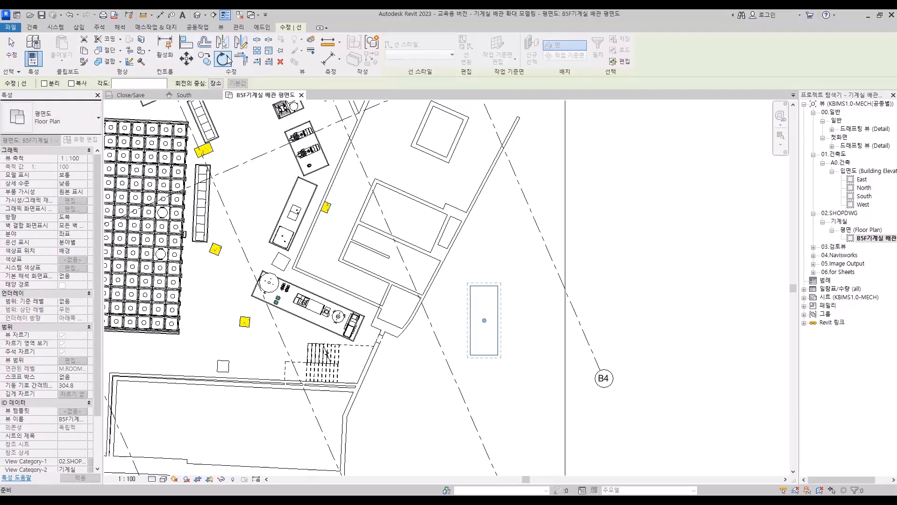
{"action": "left_click", "coordinate": [217, 84]}
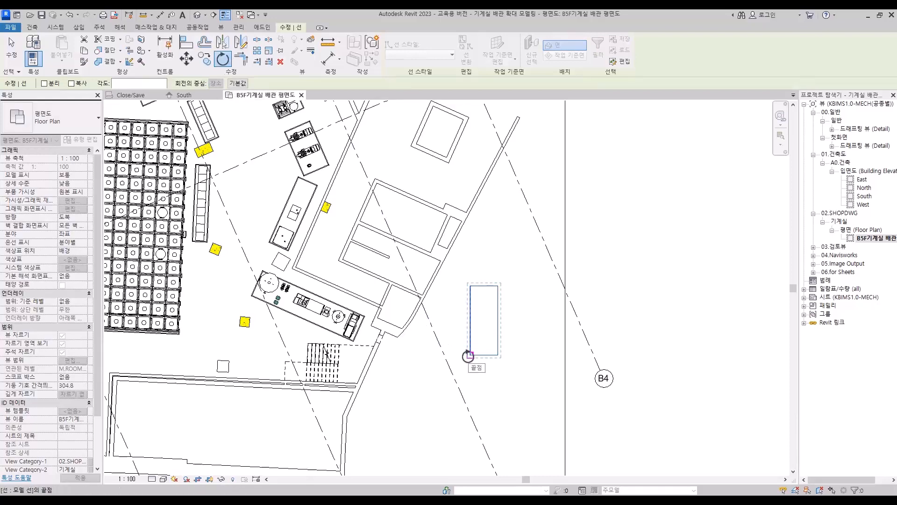
{"action": "left_click", "coordinate": [469, 355]}
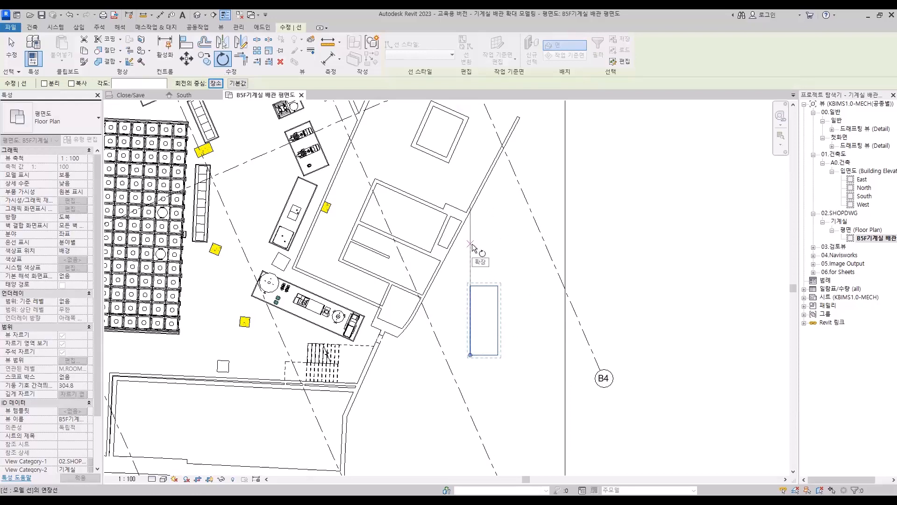
{"action": "left_click", "coordinate": [471, 244]}
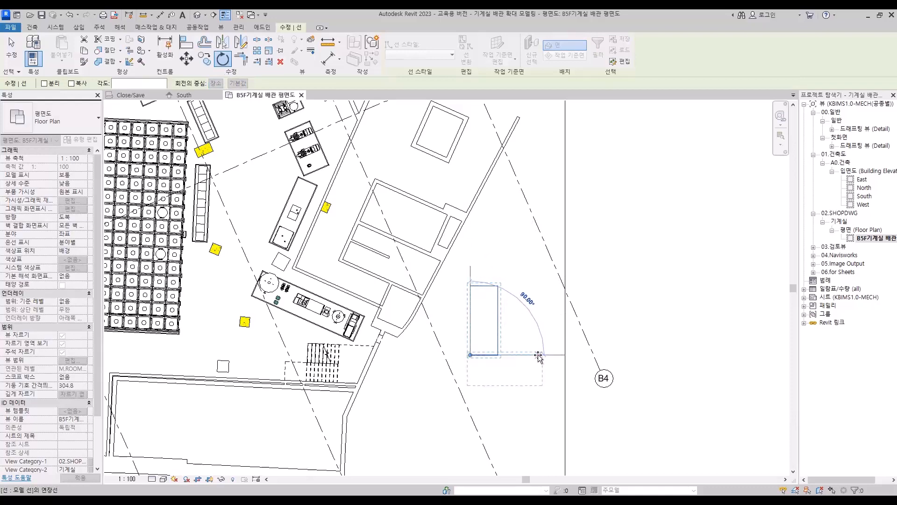
{"action": "left_click", "coordinate": [538, 356]}
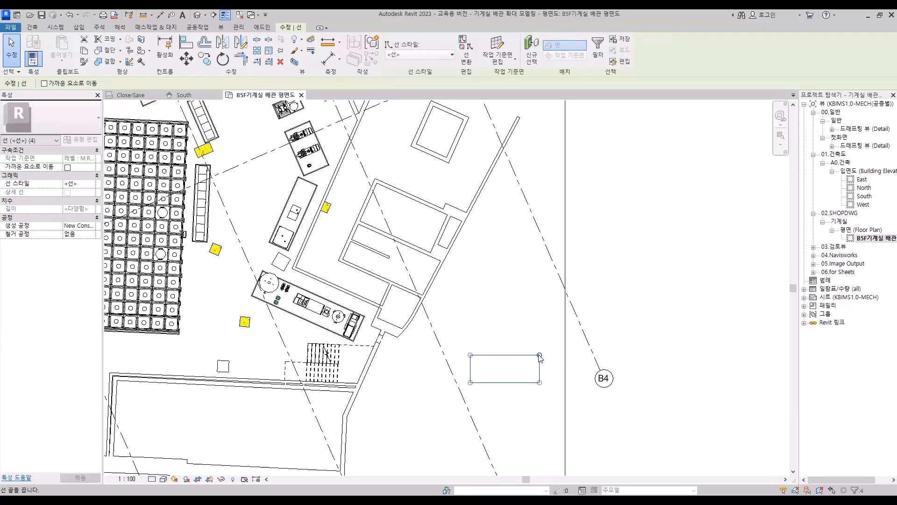
Step: Delete the rotated model-line rectangle
{"action": "key", "text": "Delete"}
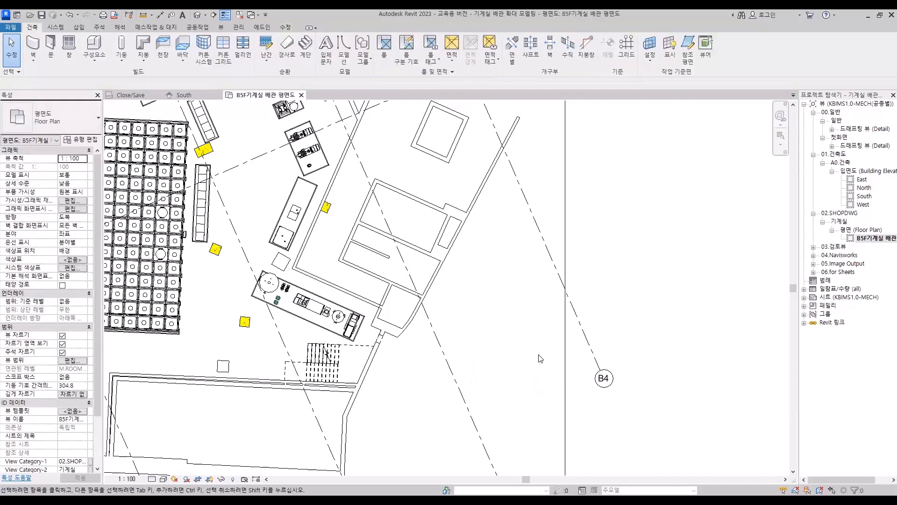
{"action": "scroll", "coordinate": [538, 355], "scroll_direction": "down", "scroll_amount": 3}
Step: Try to rotate the crop region 2.53° about the building's lower-left outer corner, from the slanted outer wall line to vertical
{"action": "left_click", "coordinate": [535, 306]}
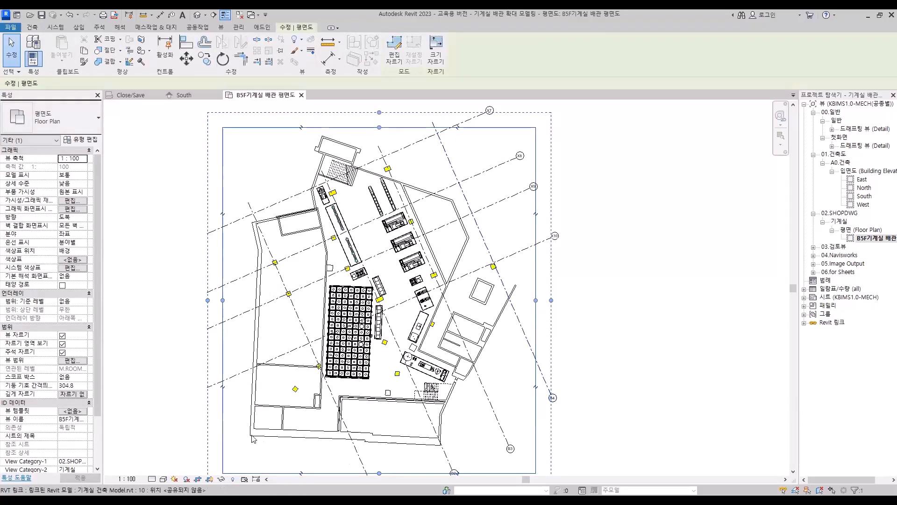
{"action": "scroll", "coordinate": [253, 442], "scroll_direction": "up", "scroll_amount": 4}
{"action": "scroll", "coordinate": [253, 439], "scroll_direction": "up", "scroll_amount": 1}
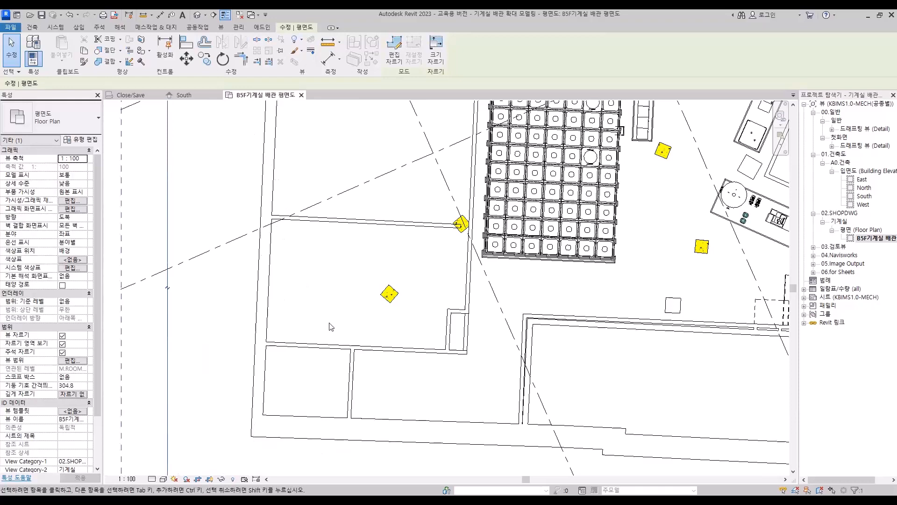
{"action": "scroll", "coordinate": [329, 326], "scroll_direction": "down", "scroll_amount": 4}
{"action": "scroll", "coordinate": [329, 327], "scroll_direction": "down", "scroll_amount": 2}
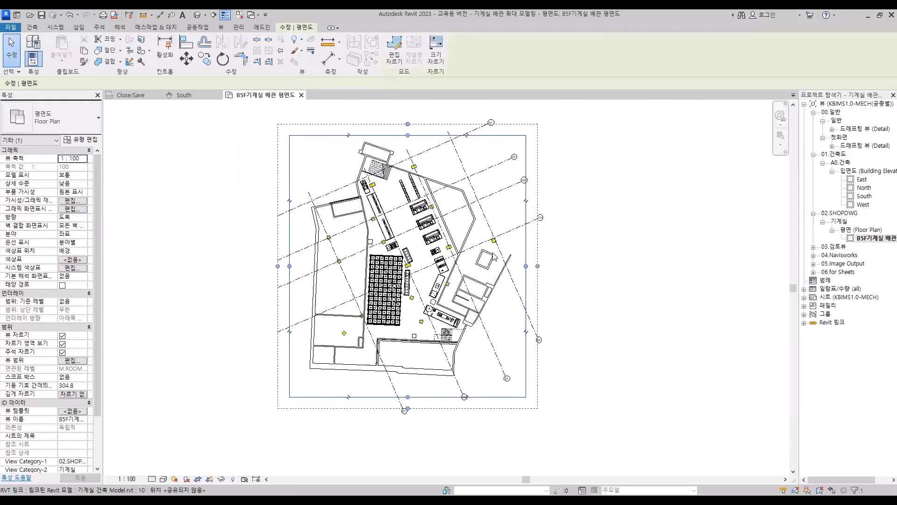
{"action": "left_click", "coordinate": [229, 57]}
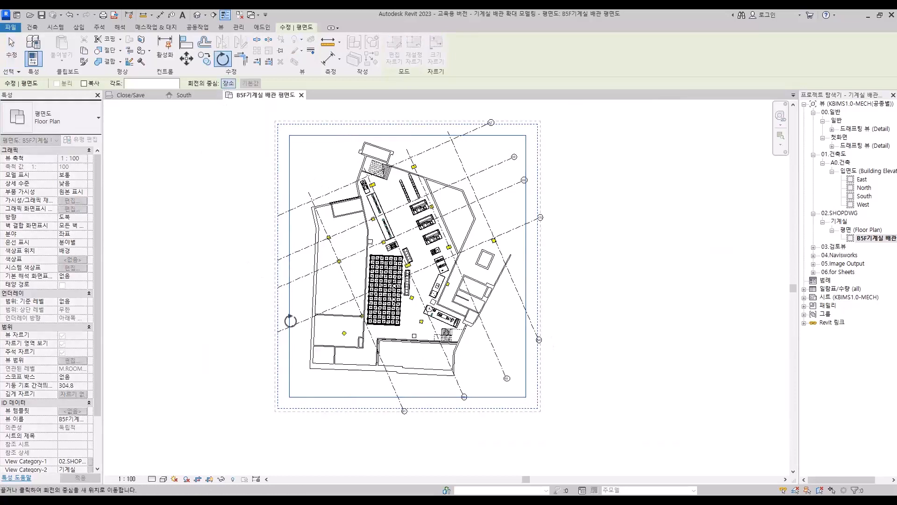
{"action": "scroll", "coordinate": [289, 360], "scroll_direction": "up", "scroll_amount": 5}
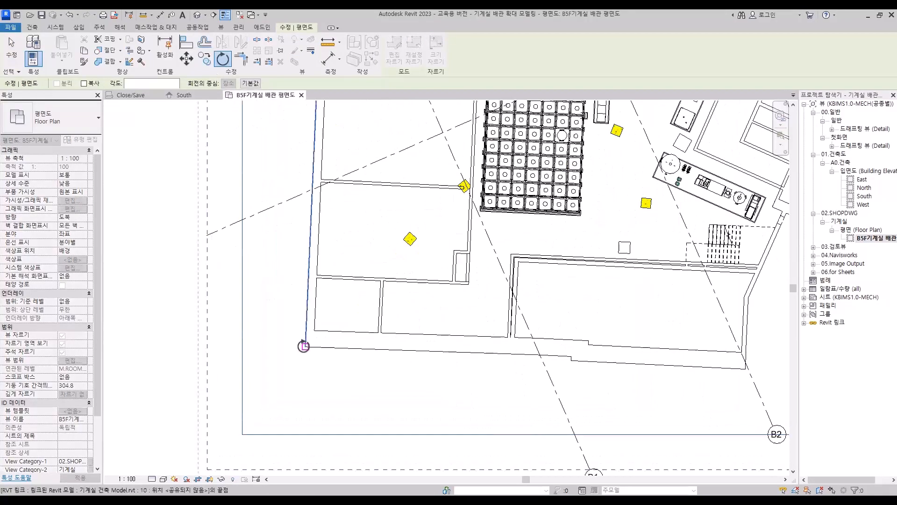
{"action": "left_click", "coordinate": [305, 347]}
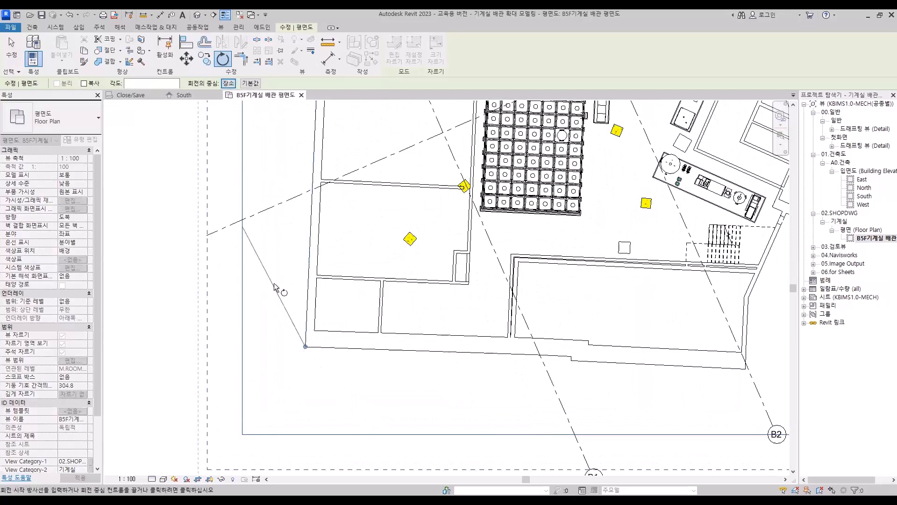
{"action": "left_click", "coordinate": [309, 241]}
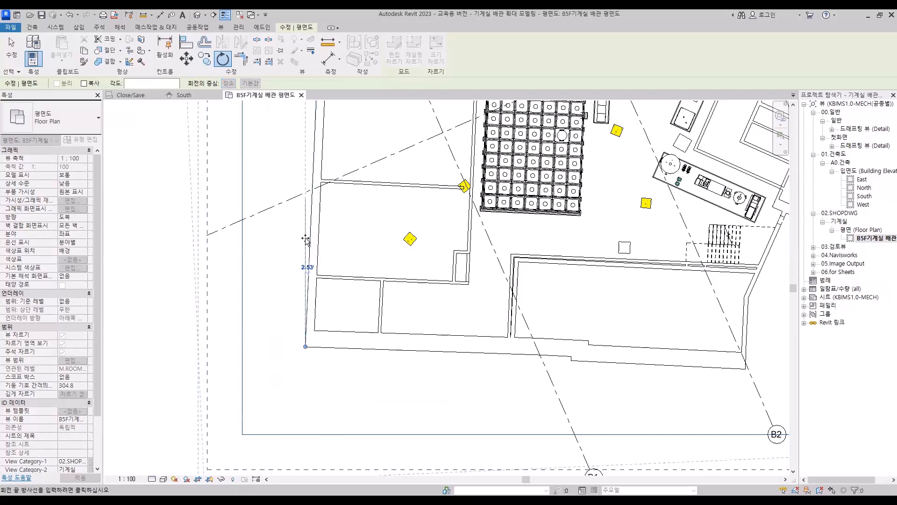
{"action": "left_click", "coordinate": [305, 238]}
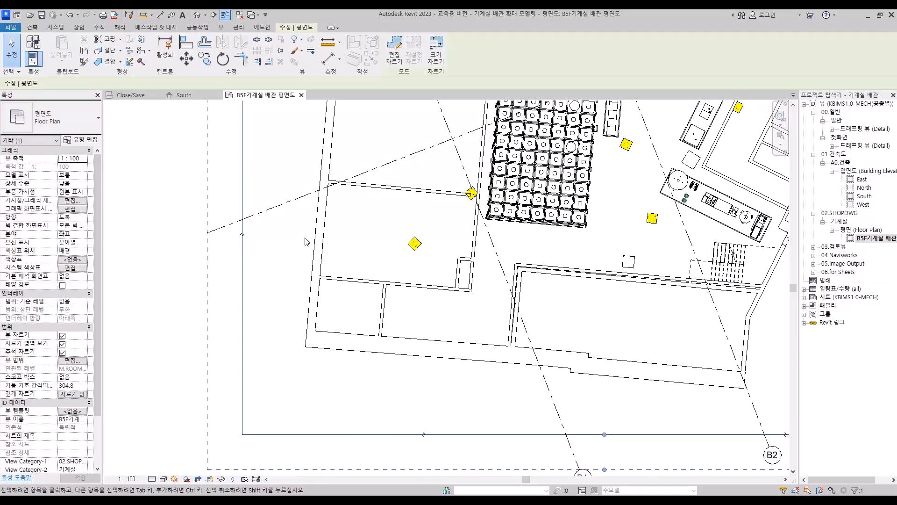
Step: Undo the crop region rotation and the deletion of the rectangle
{"action": "scroll", "coordinate": [271, 349], "scroll_direction": "down", "scroll_amount": 6}
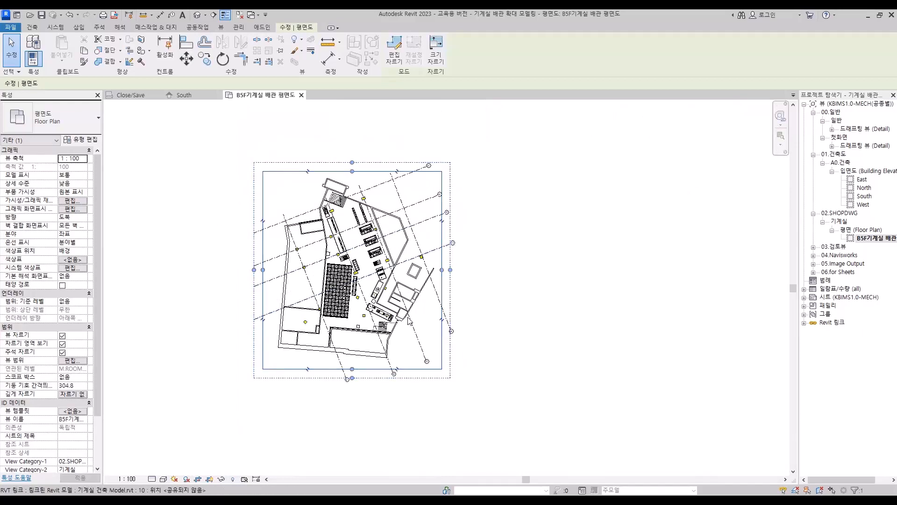
{"action": "key", "text": "Escape"}
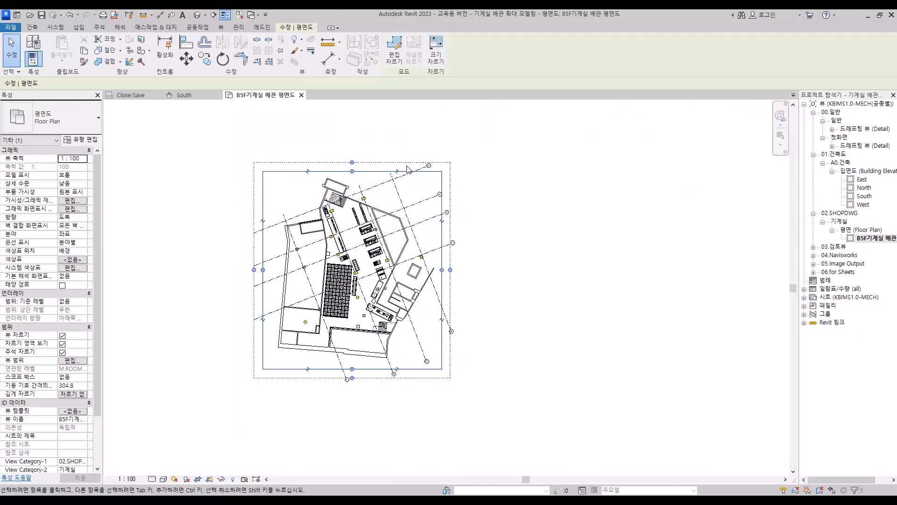
{"action": "scroll", "coordinate": [350, 195], "scroll_direction": "up", "scroll_amount": 6}
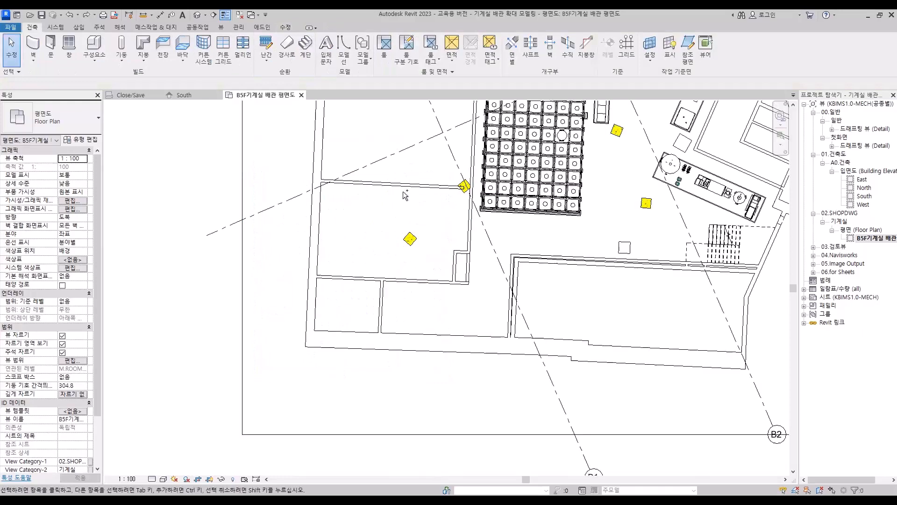
{"action": "scroll", "coordinate": [360, 225], "scroll_direction": "down", "scroll_amount": 7}
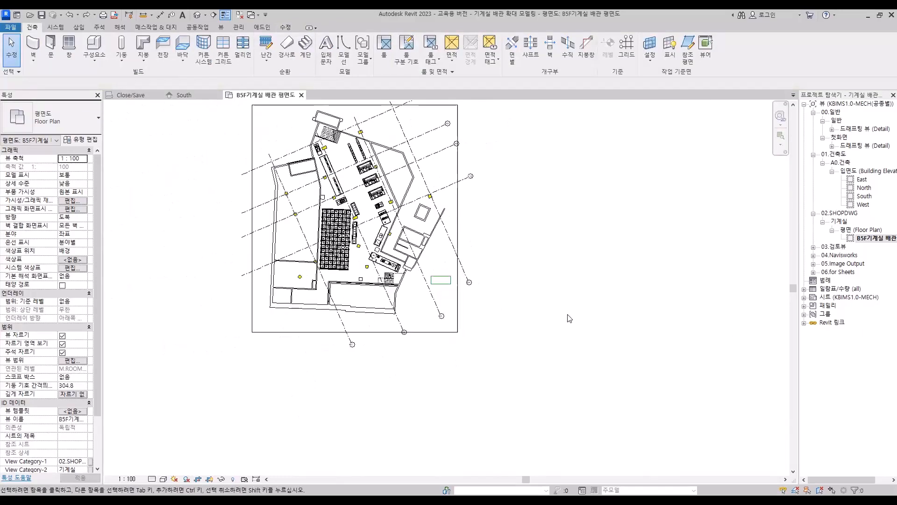
Step: Delete the vertical model-line rectangle beside the building's lower-right outer wall
{"action": "left_click", "coordinate": [881, 238]}
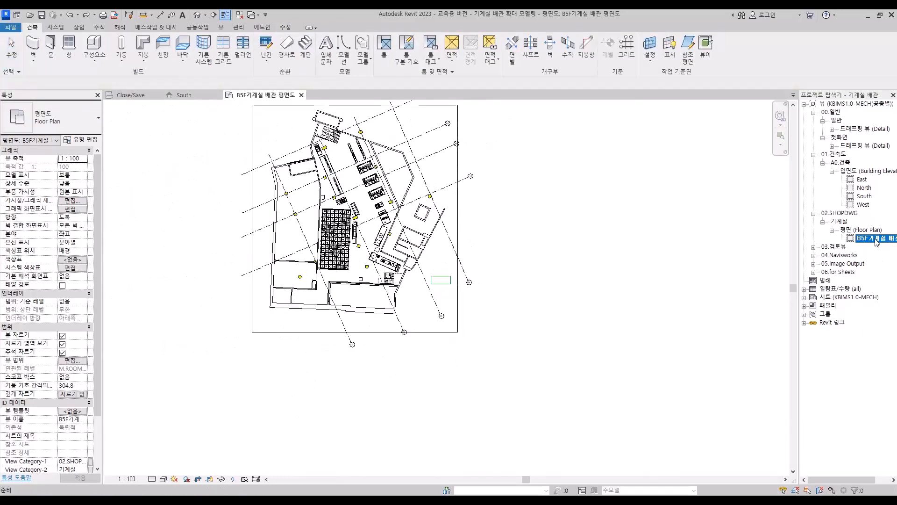
{"action": "right_click", "coordinate": [875, 239]}
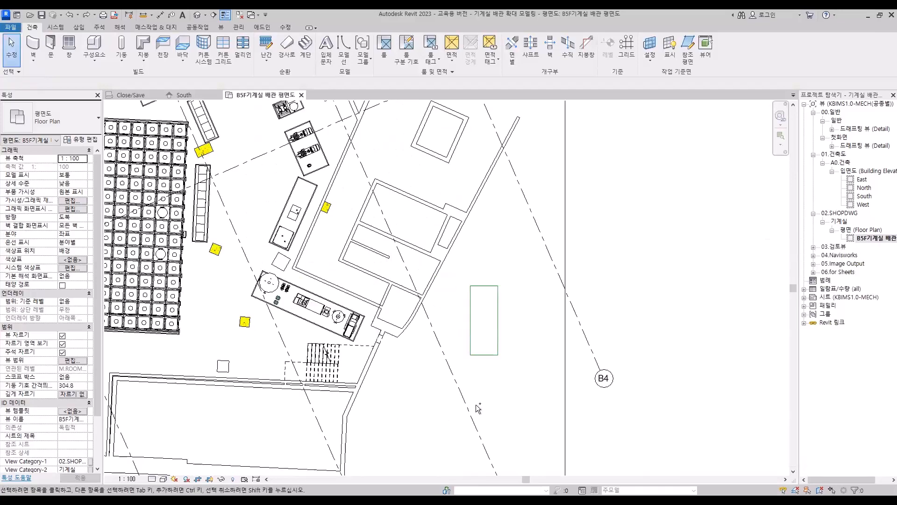
{"action": "scroll", "coordinate": [478, 407], "scroll_direction": "down", "scroll_amount": 3}
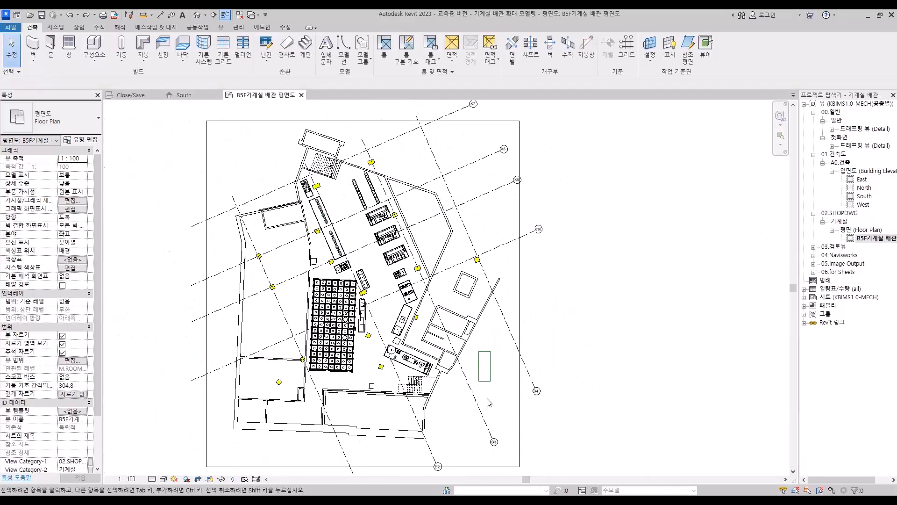
{"action": "scroll", "coordinate": [486, 402], "scroll_direction": "up", "scroll_amount": 1}
{"action": "left_click_drag", "start_coordinate": [471, 329], "coordinate": [505, 389]}
{"action": "key", "text": "Delete"}
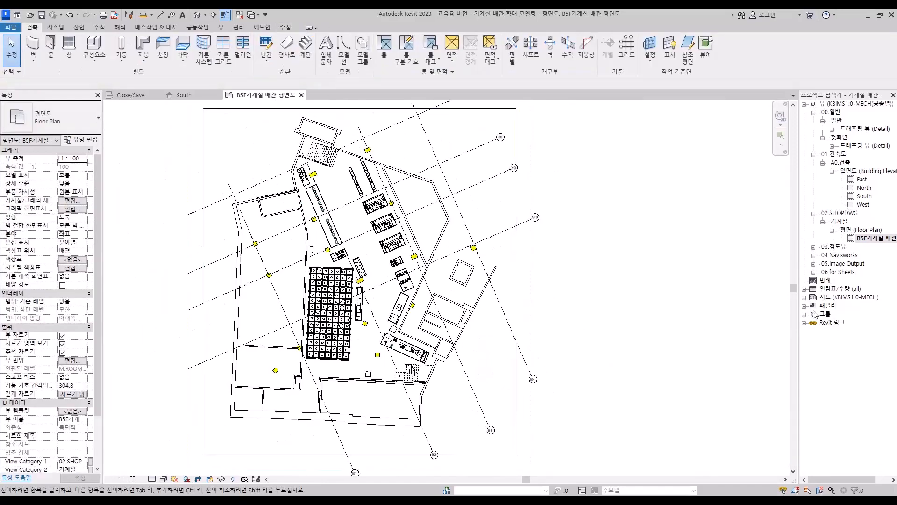
Step: Duplicate the B5F기계실 배관 평면도 floor plan view with detailing
{"action": "left_click", "coordinate": [867, 240]}
{"action": "right_click", "coordinate": [867, 240]}
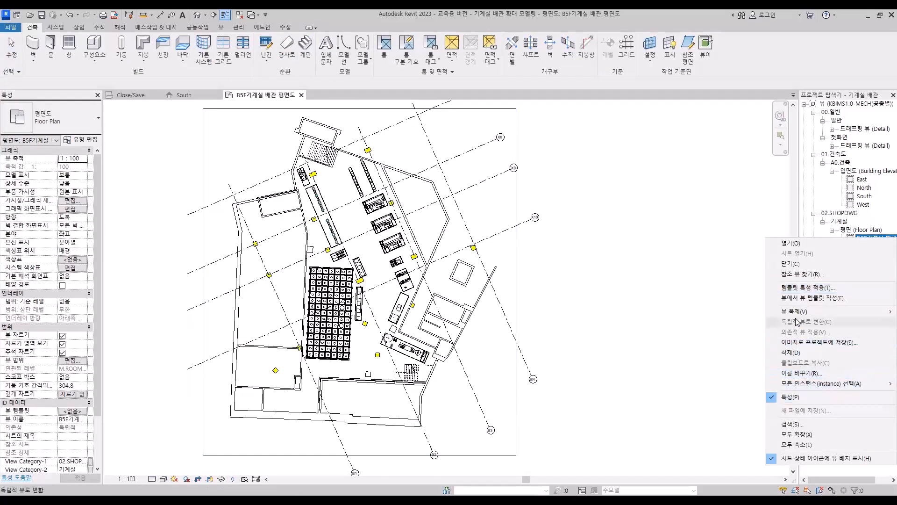
{"action": "mouse_move", "coordinate": [795, 311]}
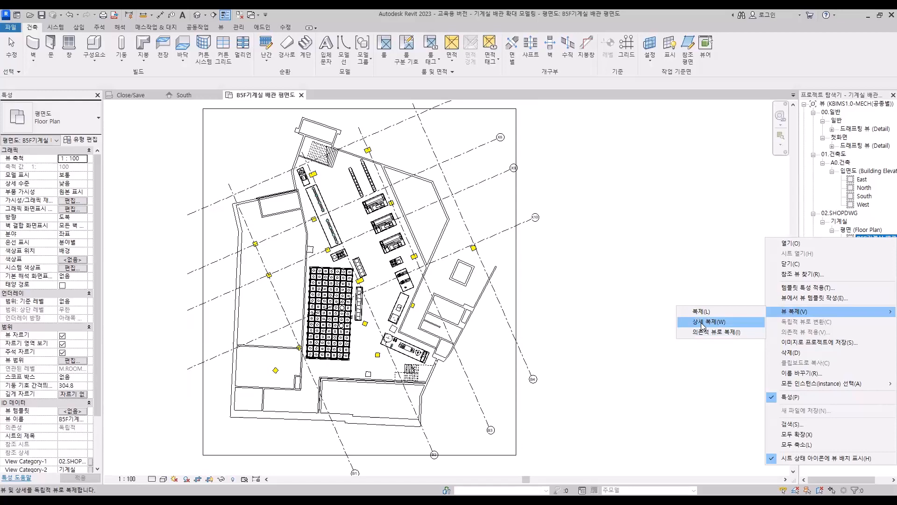
{"action": "left_click", "coordinate": [702, 322]}
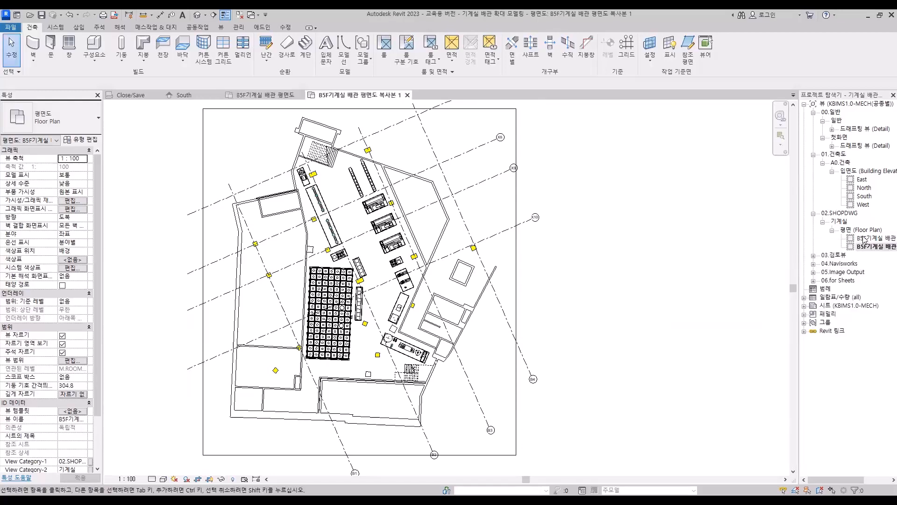
Step: Rename the duplicated floor plan view as "B5F기계실 배관 평면도 작업"
{"action": "left_click", "coordinate": [862, 247]}
{"action": "right_click", "coordinate": [868, 247]}
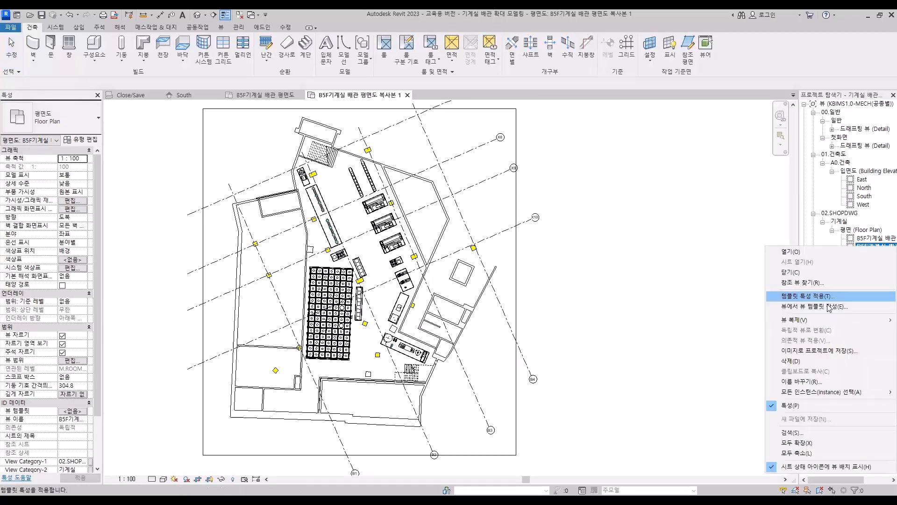
{"action": "left_click", "coordinate": [802, 382]}
{"action": "key", "text": "End"}
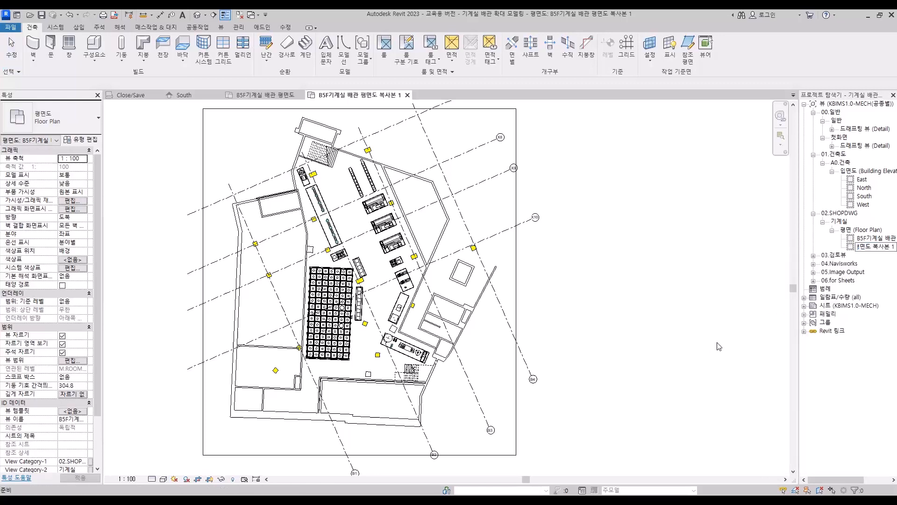
{"action": "key", "text": "BackSpace"}
{"action": "key", "text": "BackSpace"}
{"action": "key", "text": "BackSpace"}
{"action": "key", "text": "BackSpace"}
{"action": "type", "text": "작어"}
{"action": "key", "text": "Return"}
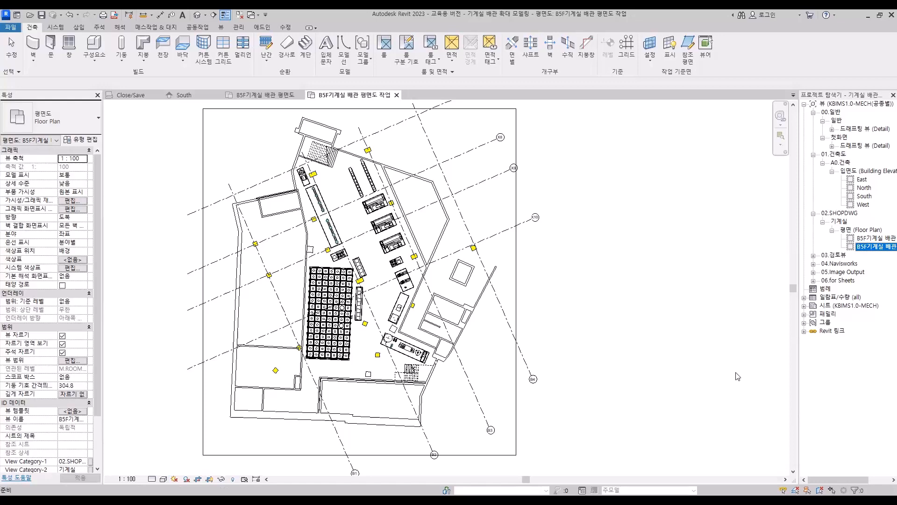
Step: Prefix the working view's name with 0 so it reads "0B5F기계실 배관 평면도 작업"
{"action": "right_click", "coordinate": [870, 251]}
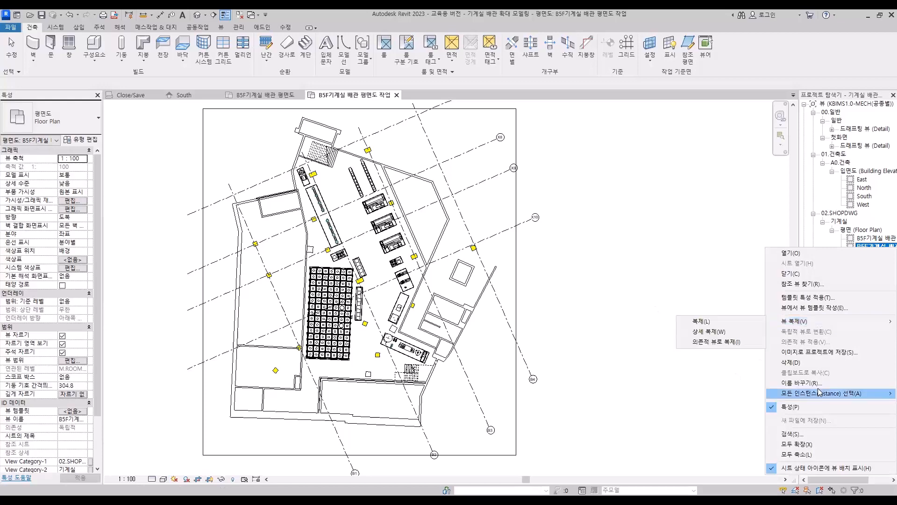
{"action": "left_click", "coordinate": [801, 384]}
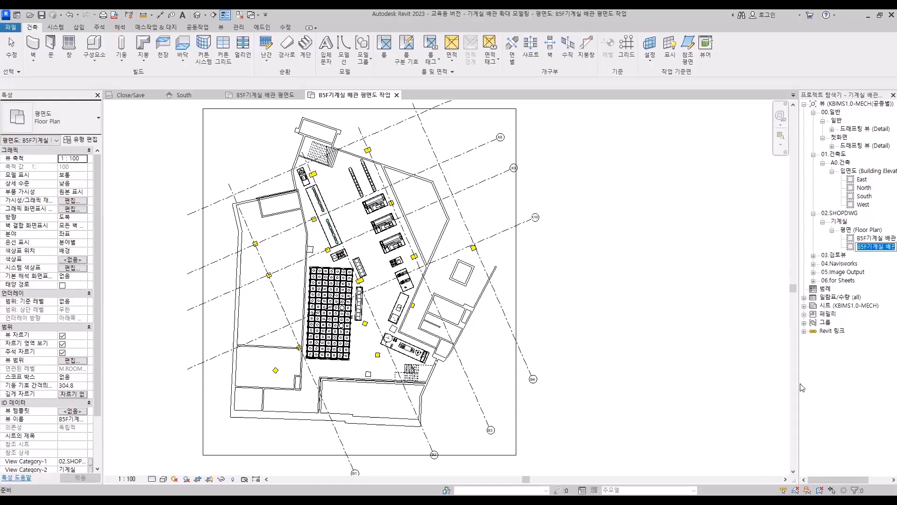
{"action": "key", "text": "Home"}
{"action": "type", "text": "0"}
{"action": "key", "text": "Return"}
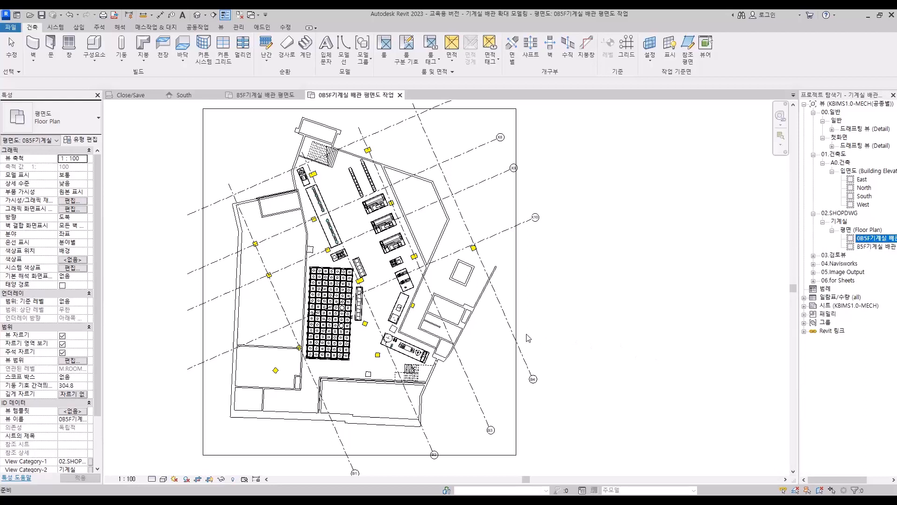
Step: Rotate the working view's crop region about the long header pad's lower-right corner, from vertical to the pad's slanted long edge
{"action": "left_click", "coordinate": [519, 273]}
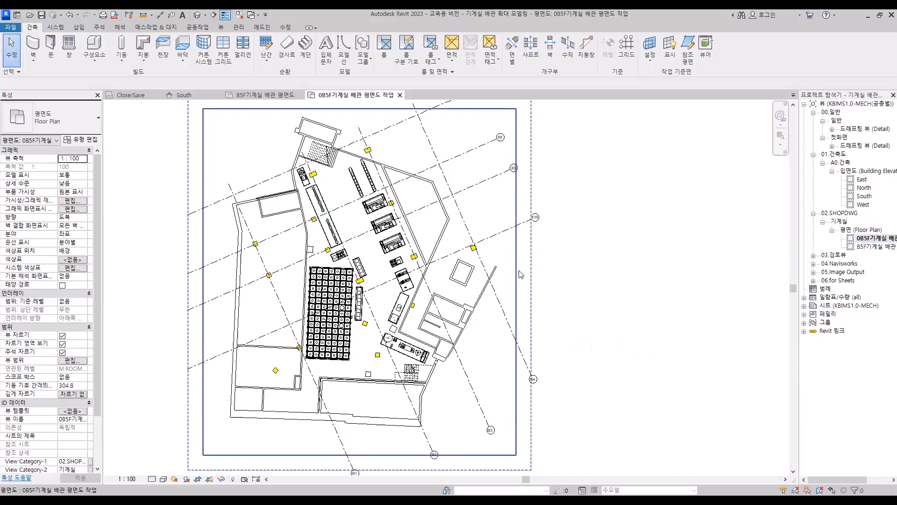
{"action": "left_click", "coordinate": [520, 274]}
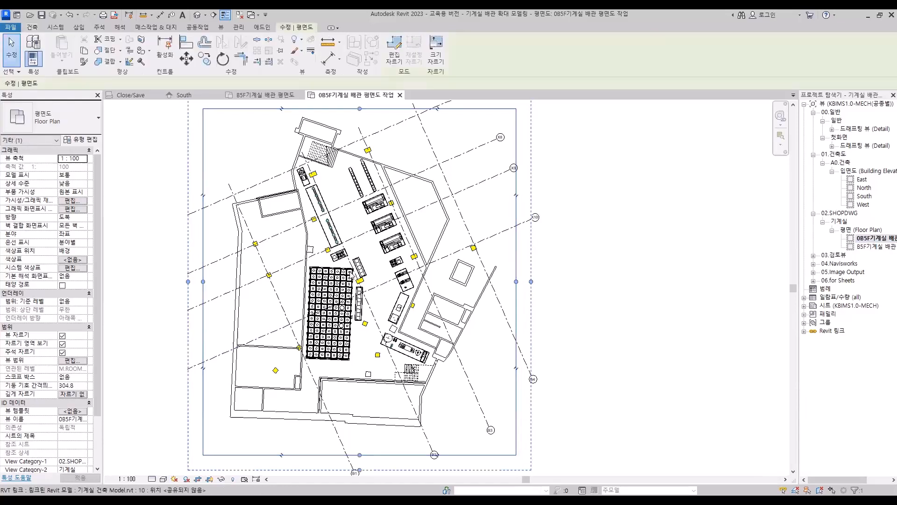
{"action": "left_click", "coordinate": [223, 59]}
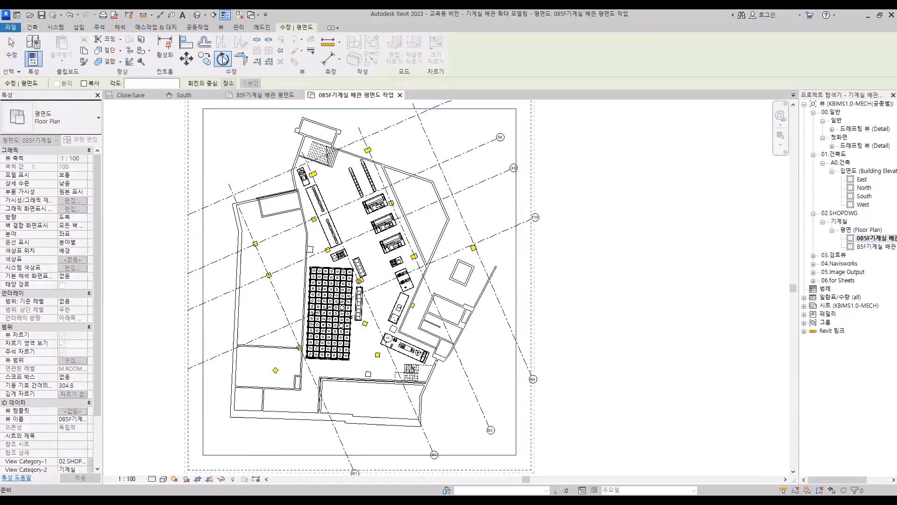
{"action": "left_click", "coordinate": [228, 83]}
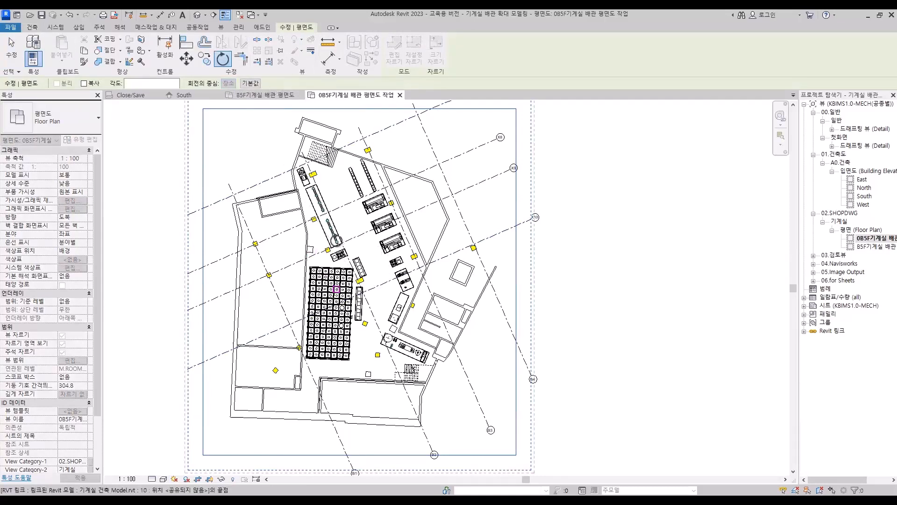
{"action": "scroll", "coordinate": [341, 240], "scroll_direction": "up", "scroll_amount": 8}
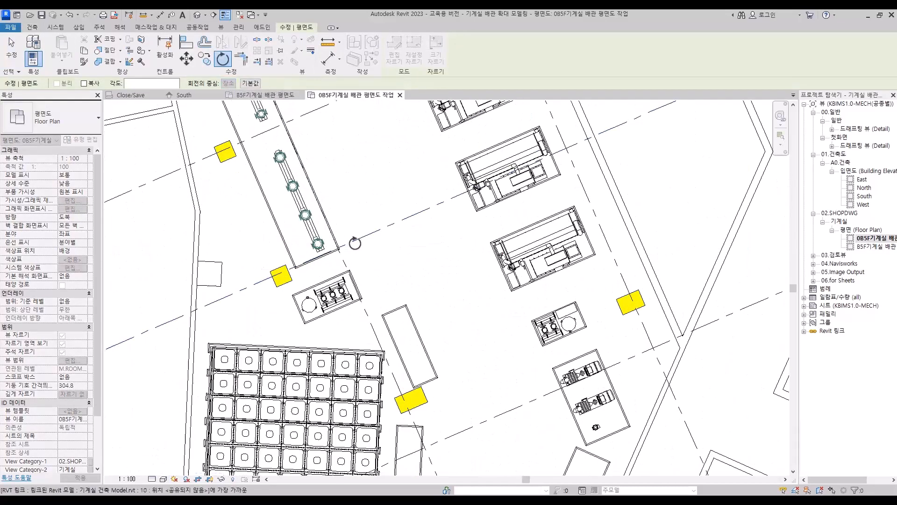
{"action": "middle_click_drag", "start_coordinate": [354, 241], "coordinate": [440, 415]}
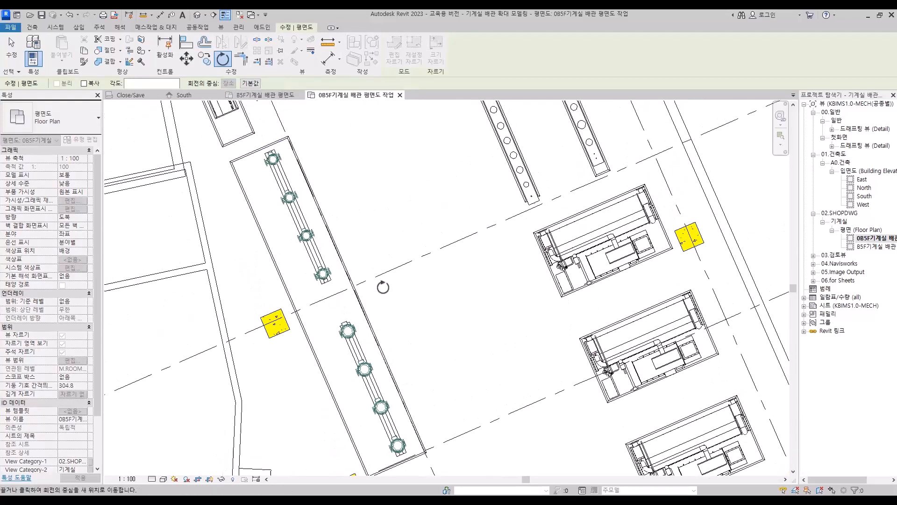
{"action": "scroll", "coordinate": [420, 416], "scroll_direction": "up", "scroll_amount": 5}
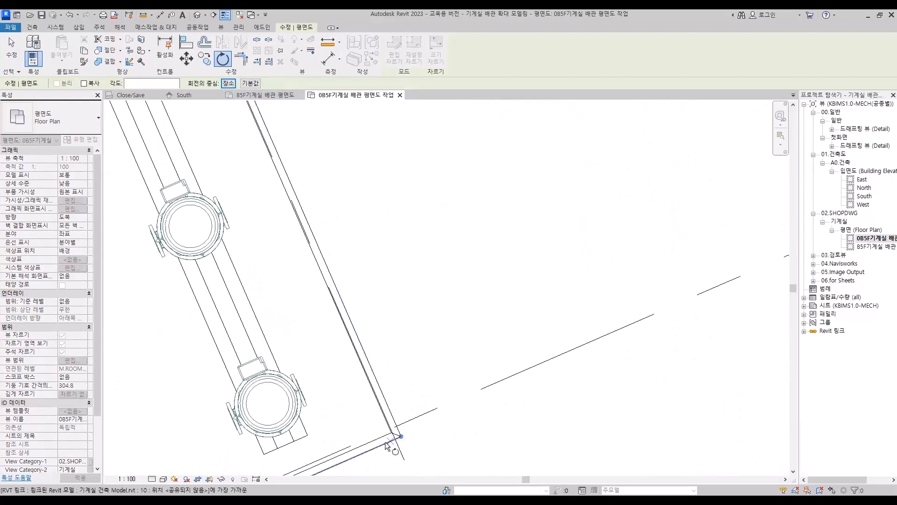
{"action": "left_click", "coordinate": [403, 441]}
{"action": "scroll", "coordinate": [410, 419], "scroll_direction": "down", "scroll_amount": 4}
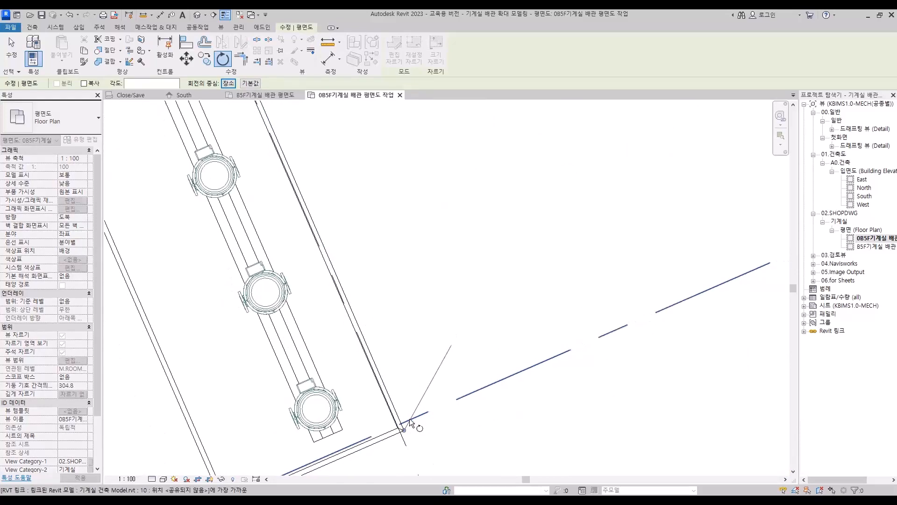
{"action": "scroll", "coordinate": [410, 423], "scroll_direction": "down", "scroll_amount": 3}
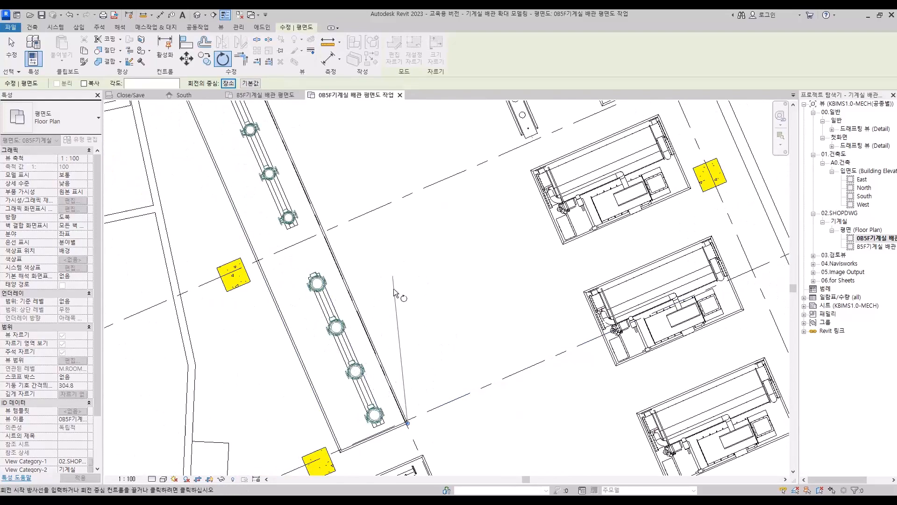
{"action": "scroll", "coordinate": [399, 304], "scroll_direction": "down", "scroll_amount": 3}
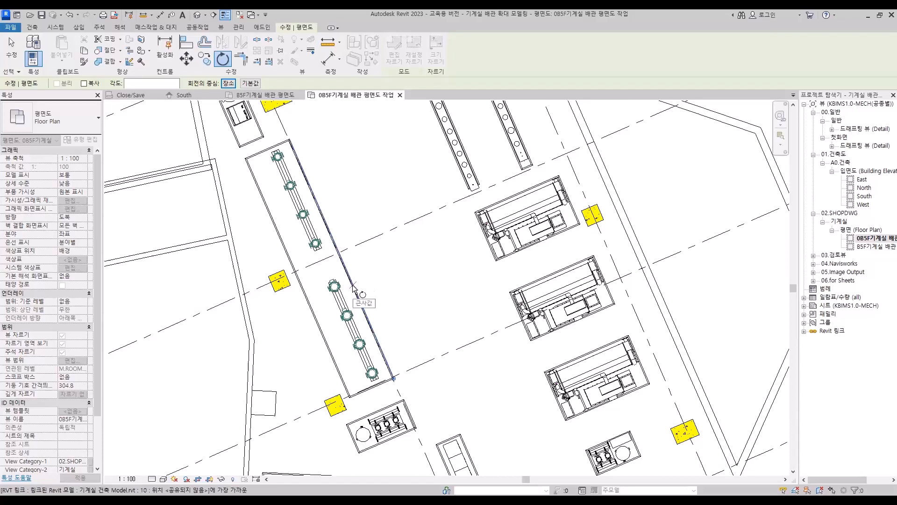
{"action": "left_click", "coordinate": [392, 284]}
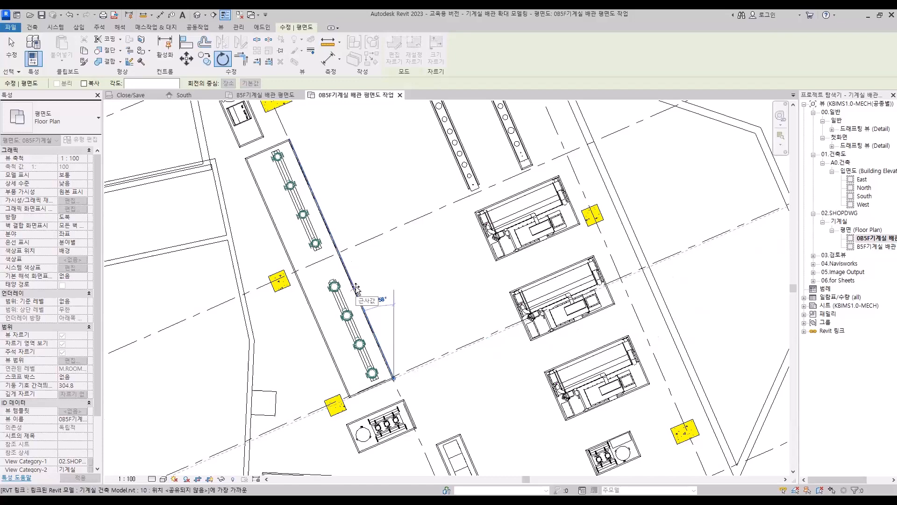
{"action": "left_click", "coordinate": [356, 287]}
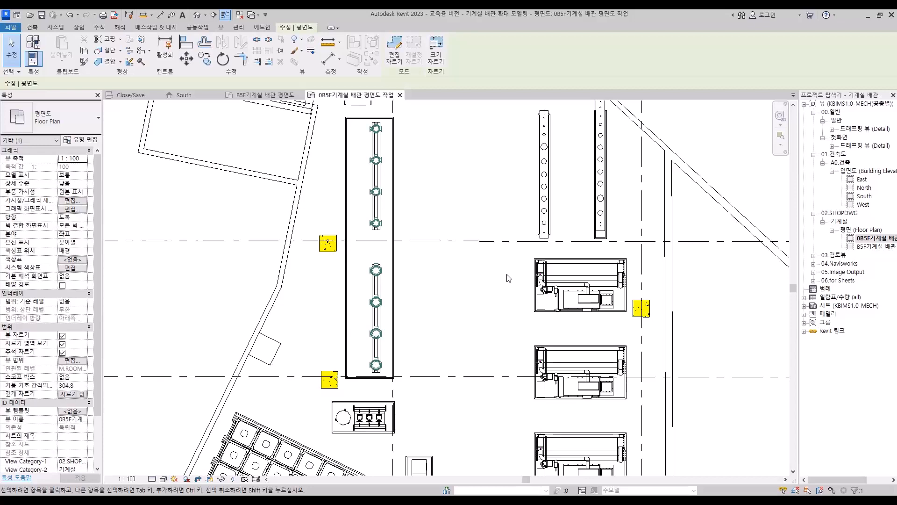
{"action": "scroll", "coordinate": [442, 304], "scroll_direction": "down", "scroll_amount": 2}
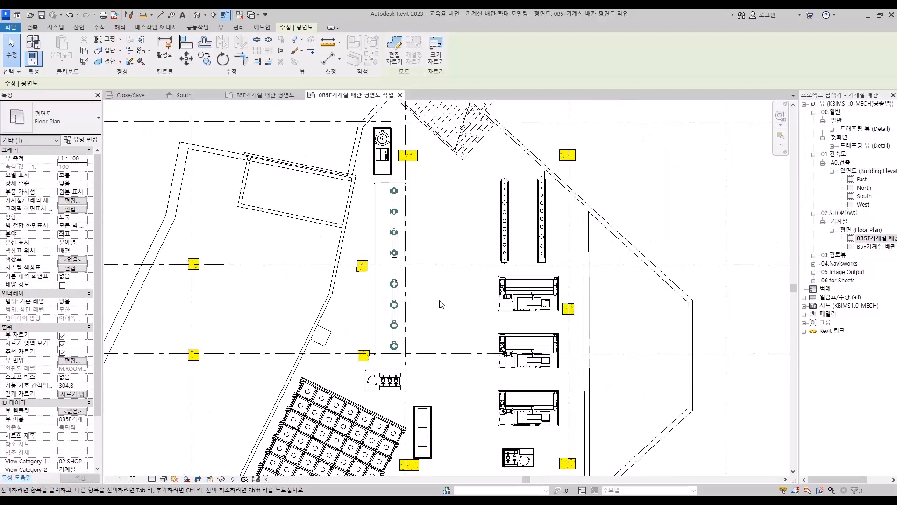